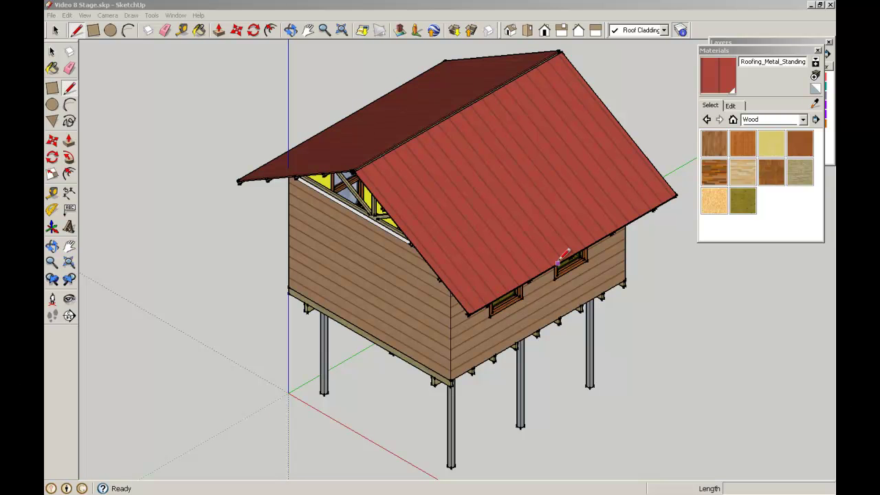
Make Walls the current layer and hide the Roof Structure and Roof Cladding layers, leaving the Materials window closed.
{"action": "left_click", "coordinate": [818, 52]}
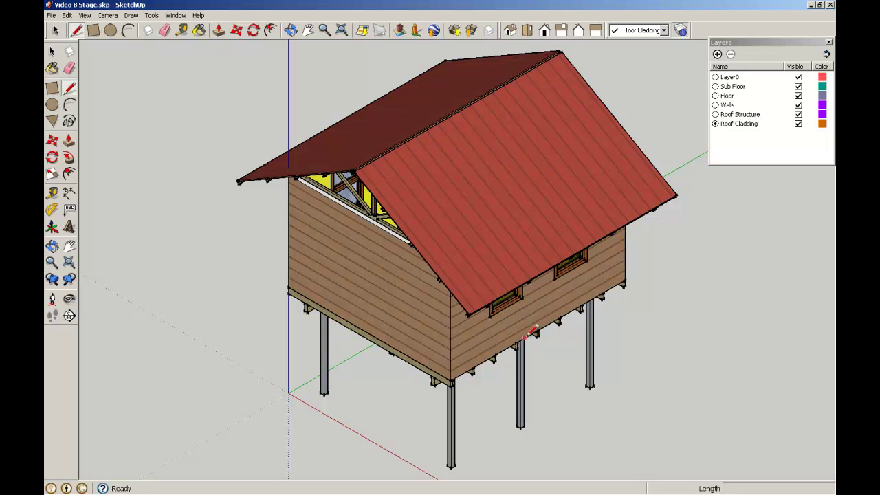
{"action": "left_click", "coordinate": [729, 106]}
{"action": "left_click", "coordinate": [715, 105]}
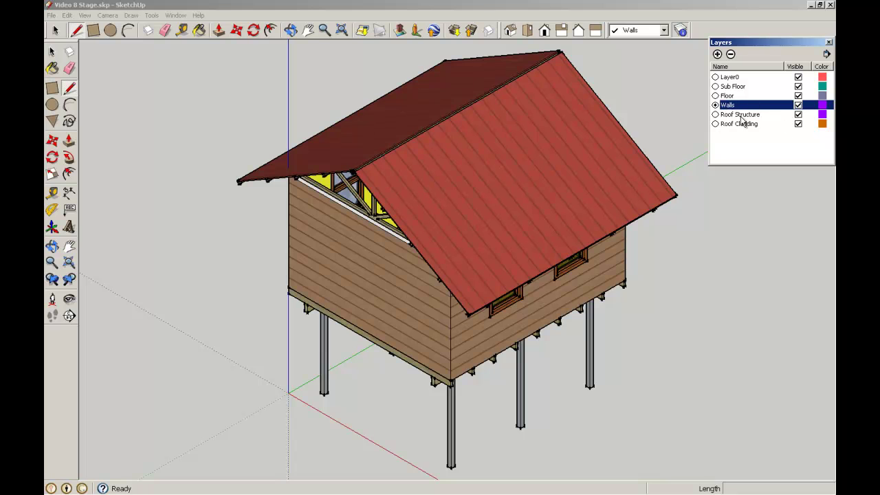
{"action": "left_click", "coordinate": [797, 115]}
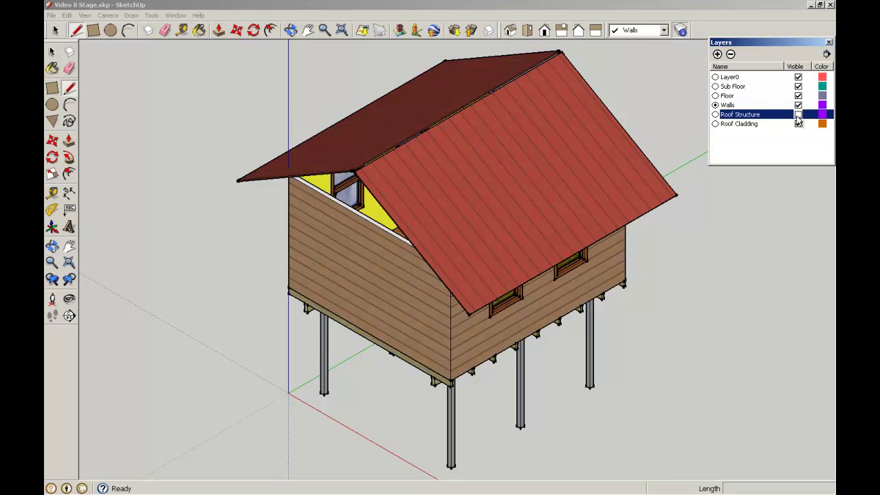
{"action": "left_click", "coordinate": [798, 123]}
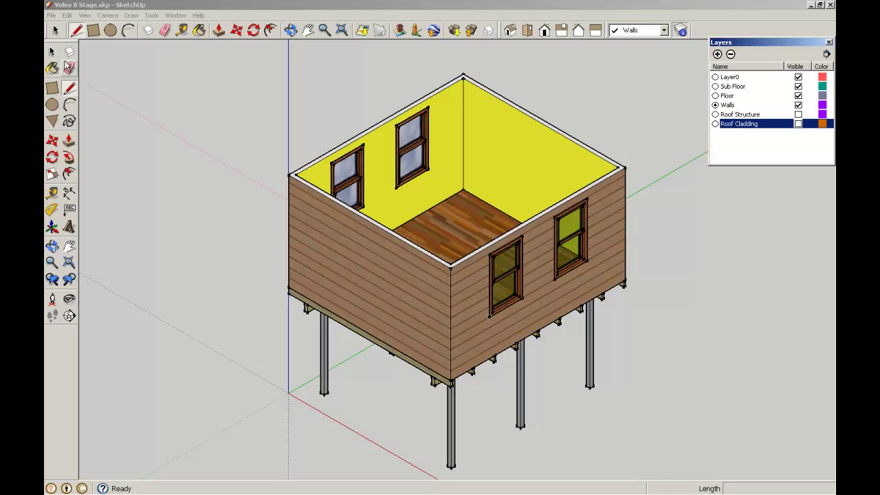
Open the nearest front-wall window component for editing at its lower left corner.
{"action": "left_click", "coordinate": [52, 52]}
{"action": "scroll", "coordinate": [505, 310], "scroll_direction": "up", "scroll_amount": 8}
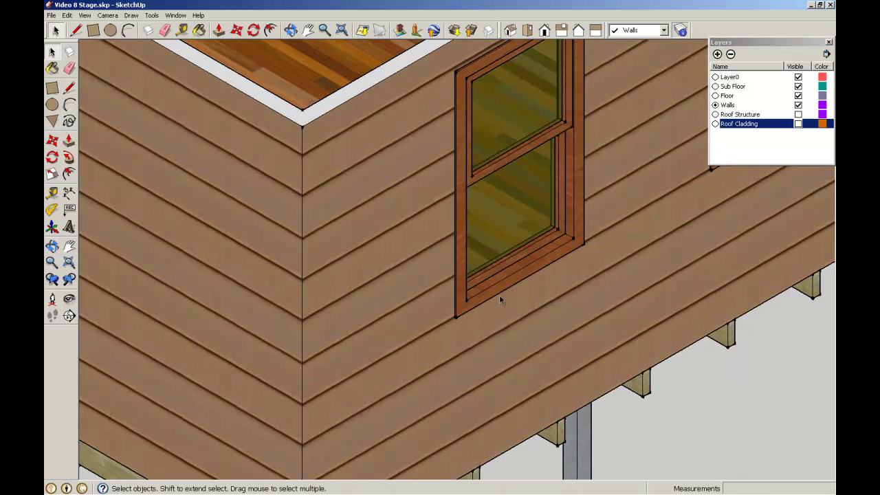
{"action": "scroll", "coordinate": [506, 284], "scroll_direction": "up", "scroll_amount": 4}
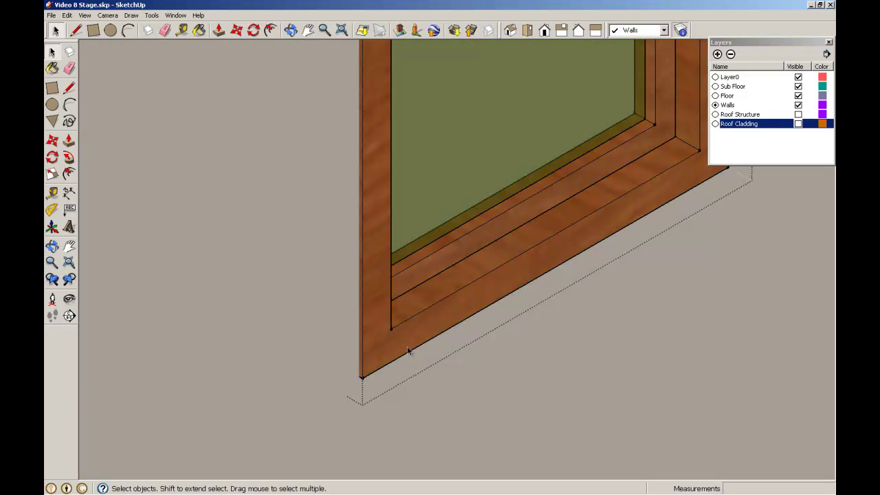
{"action": "scroll", "coordinate": [372, 370], "scroll_direction": "up", "scroll_amount": 3}
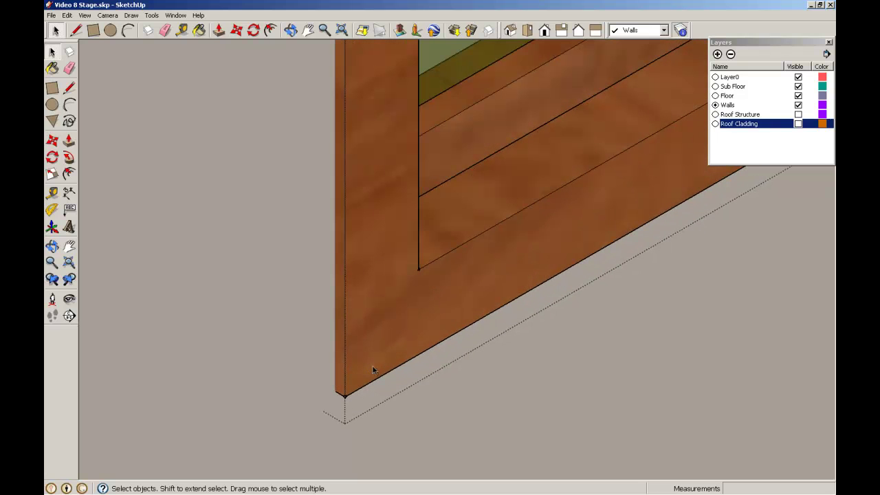
Draw a closed, flat rectangular trim profile at the frame's lower left corner, extending 70 mm outward along the wall and 50 mm inward.
{"action": "left_click", "coordinate": [67, 90]}
{"action": "scroll", "coordinate": [337, 412], "scroll_direction": "down", "scroll_amount": 5}
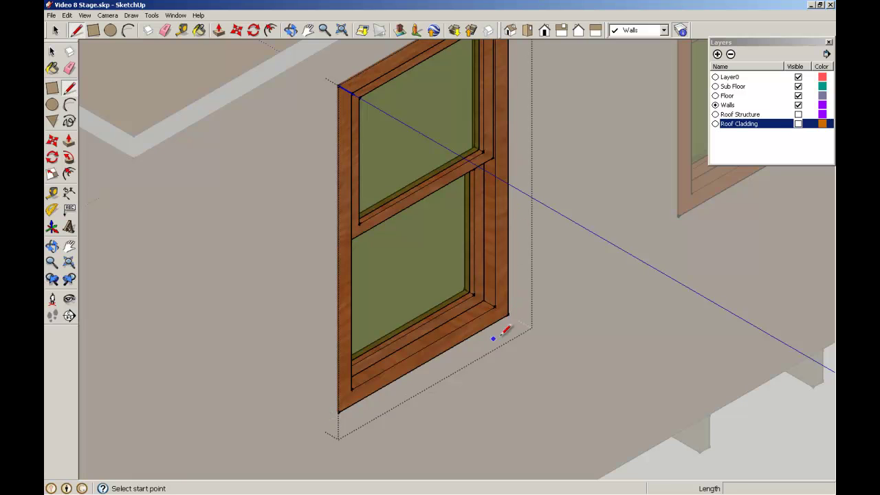
{"action": "scroll", "coordinate": [320, 414], "scroll_direction": "up", "scroll_amount": 5}
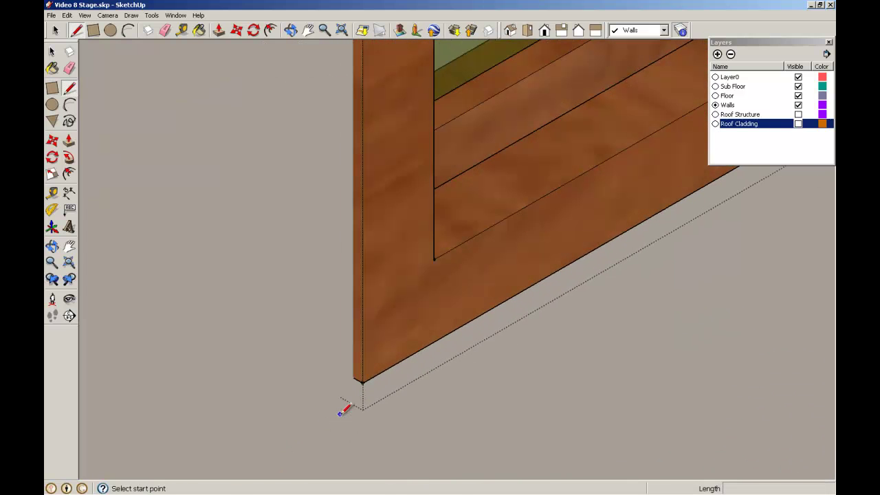
{"action": "left_click", "coordinate": [353, 378]}
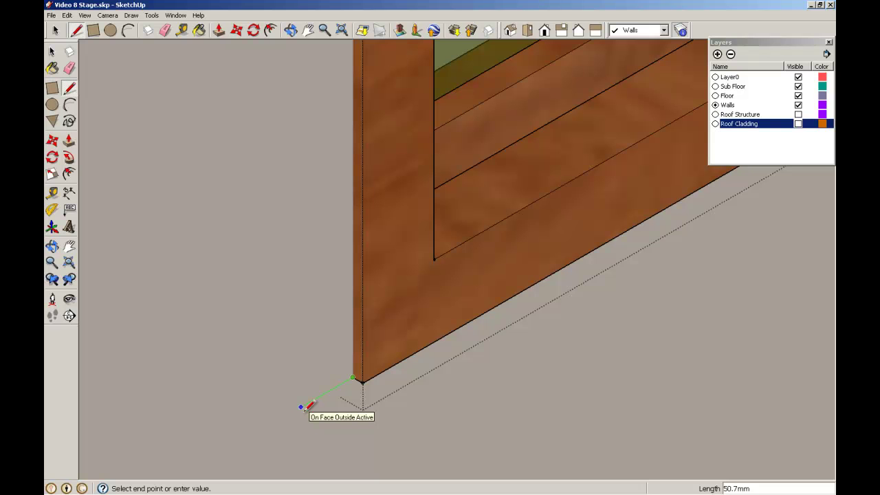
{"action": "type", "text": "70"}
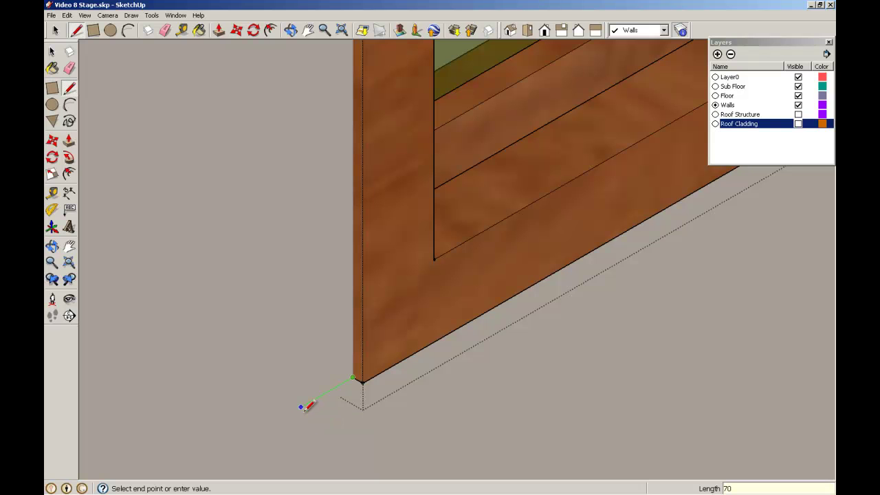
{"action": "key", "text": "Return"}
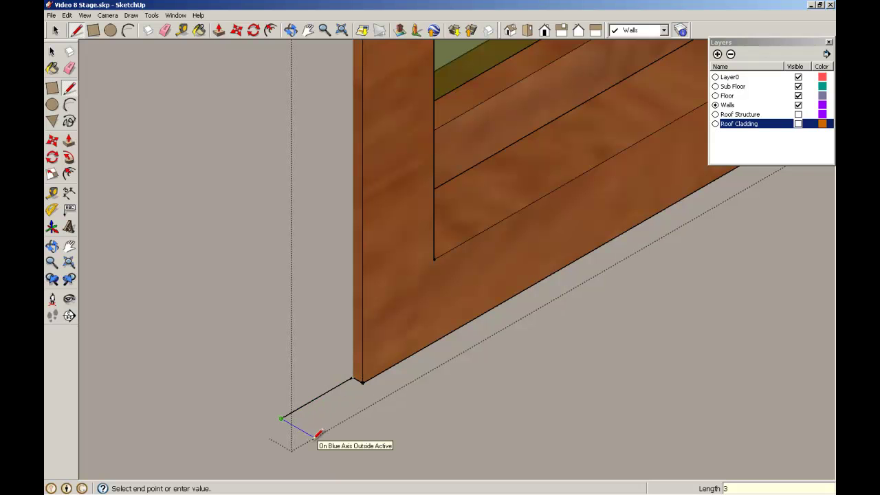
{"action": "key", "text": "Return"}
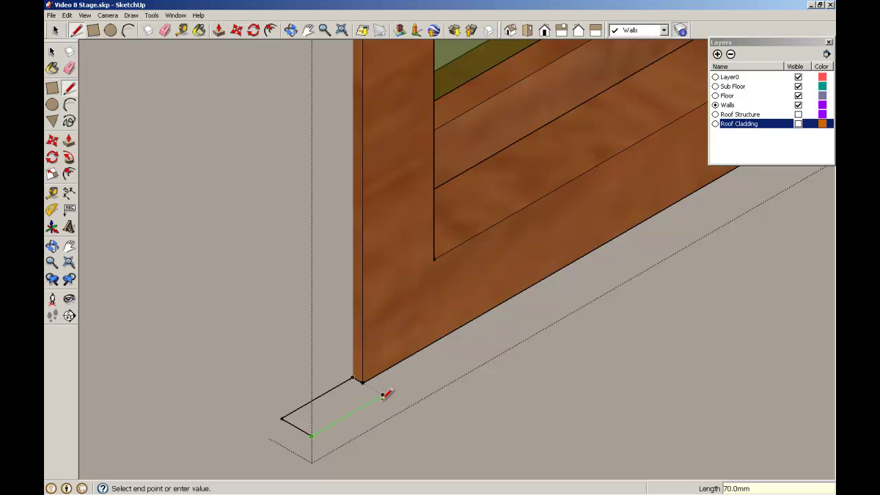
{"action": "left_click", "coordinate": [383, 395]}
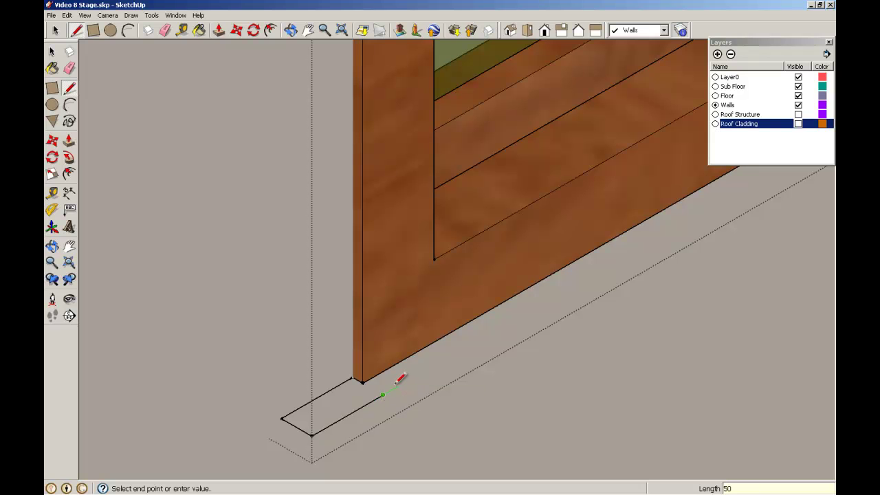
{"action": "left_click", "coordinate": [413, 353]}
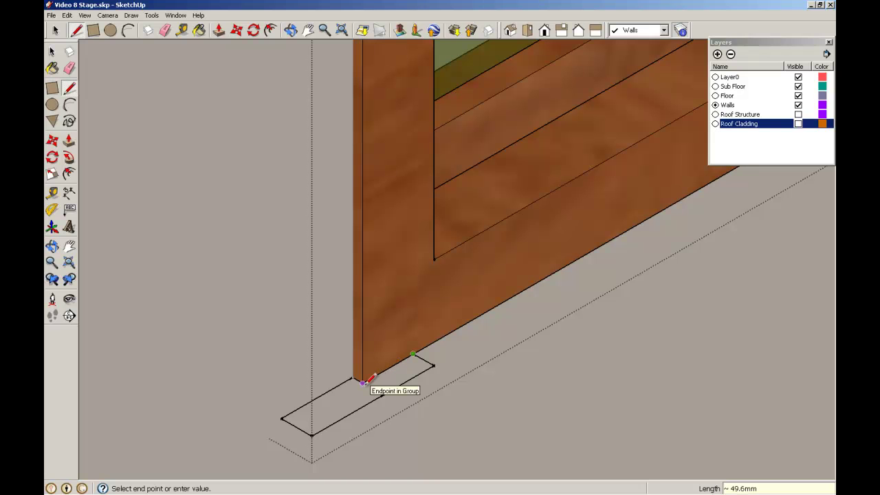
{"action": "left_click", "coordinate": [354, 378]}
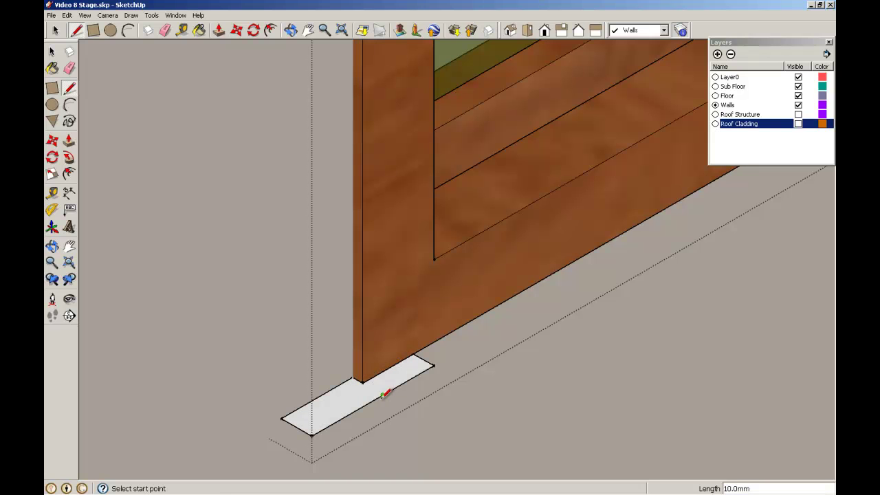
Bevel the trim profile's inner front corner with a diagonal line to the short end's midpoint and delete the leftover triangle's corner edges.
{"action": "left_click", "coordinate": [382, 394]}
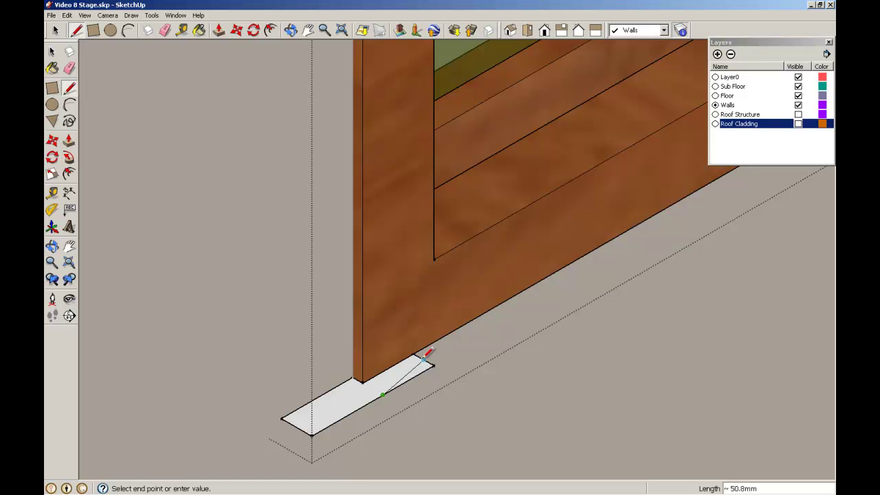
{"action": "left_click", "coordinate": [423, 358]}
{"action": "key", "text": "space"}
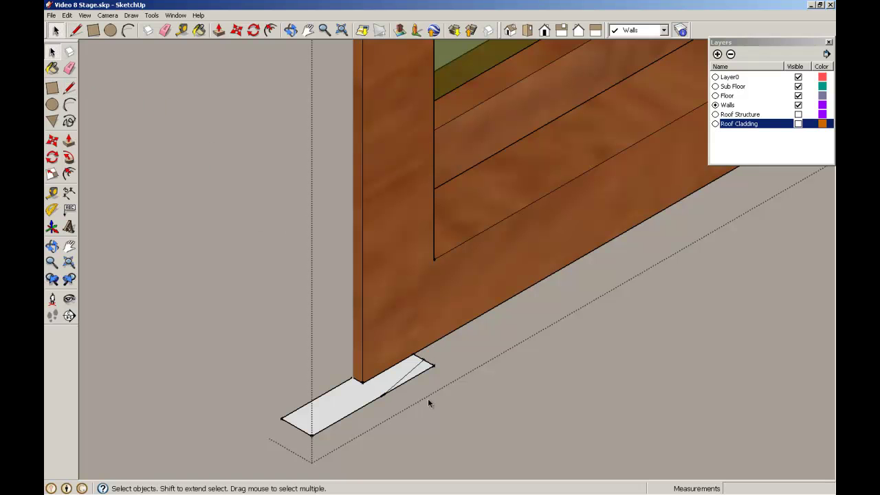
{"action": "left_click", "coordinate": [427, 368]}
{"action": "key", "text": "Delete"}
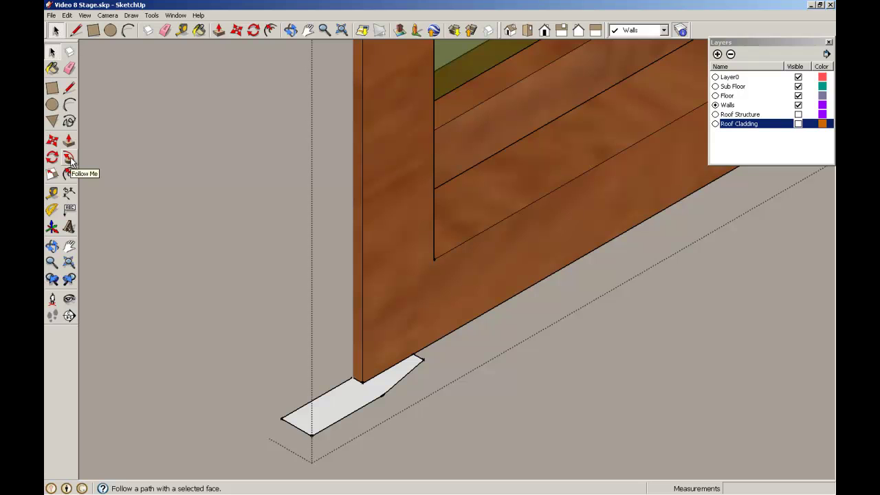
Try to extrude the trim profile up the window frame with Follow Me.
{"action": "left_click", "coordinate": [69, 158]}
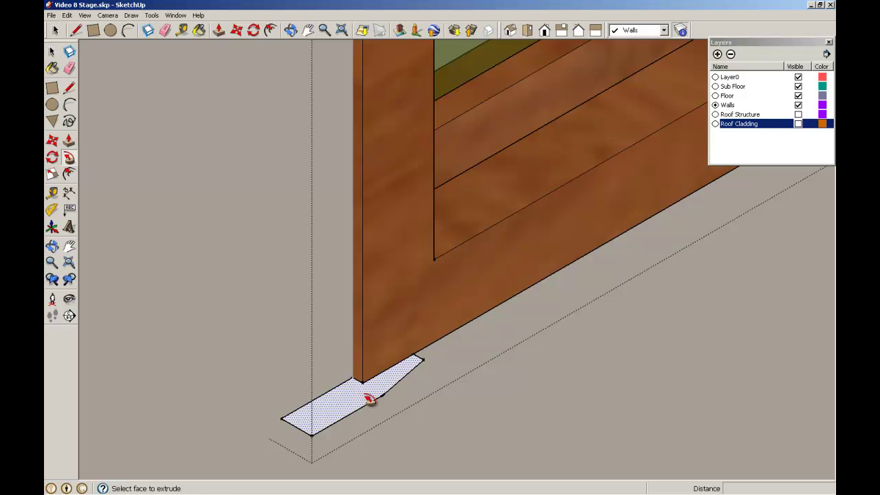
{"action": "left_click_drag", "start_coordinate": [369, 399], "coordinate": [366, 199]}
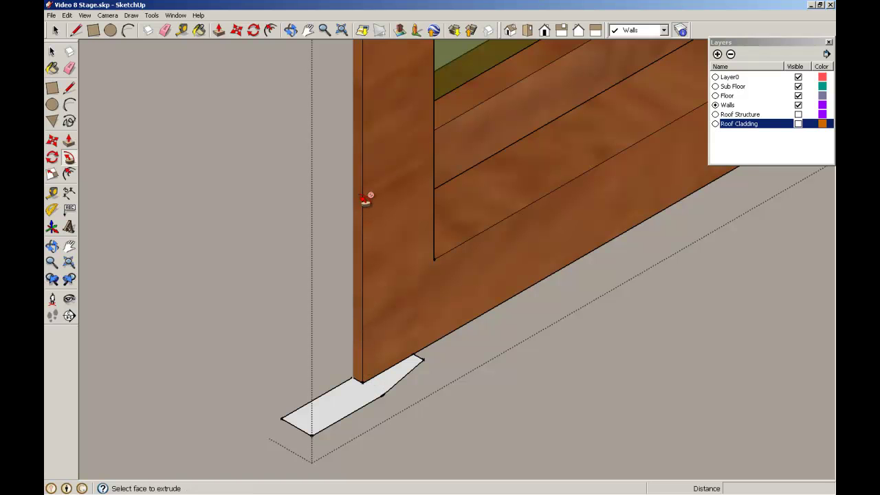
{"action": "left_click", "coordinate": [51, 52]}
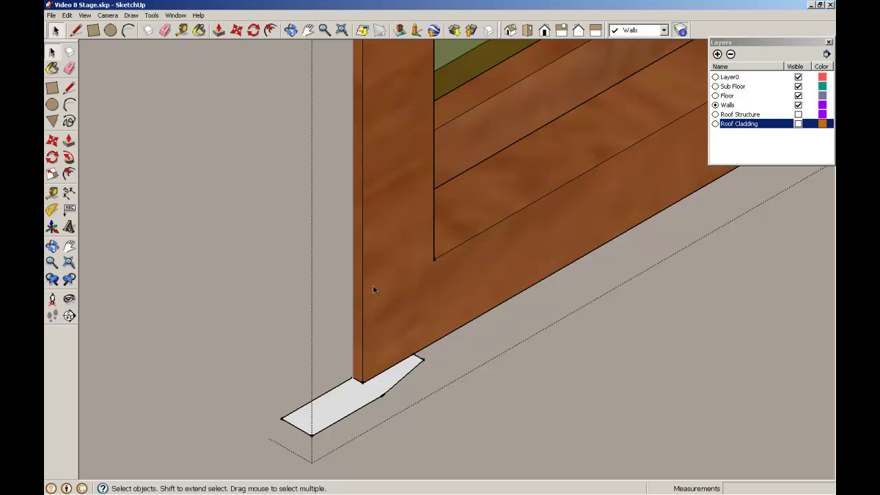
Draw a 1500 mm path line up the window frame's left edge from its bottom corner to its top corner.
{"action": "left_click", "coordinate": [69, 88]}
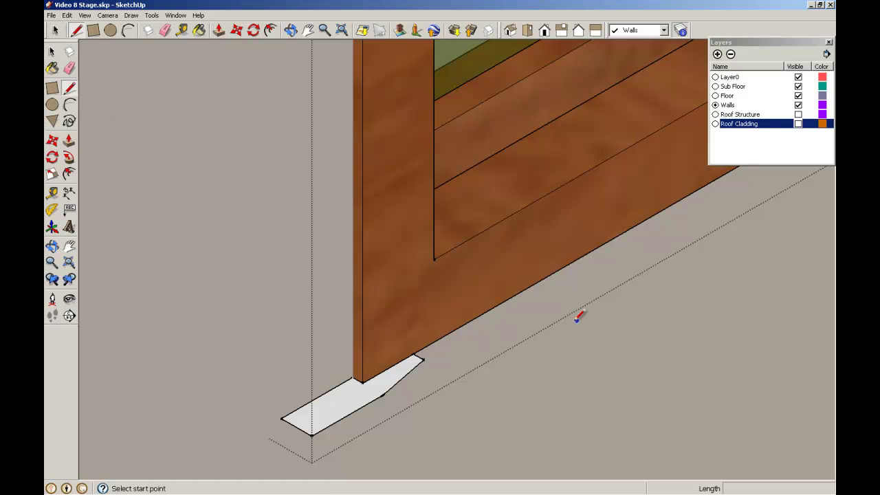
{"action": "left_click", "coordinate": [362, 382]}
{"action": "scroll", "coordinate": [371, 259], "scroll_direction": "down", "scroll_amount": 6}
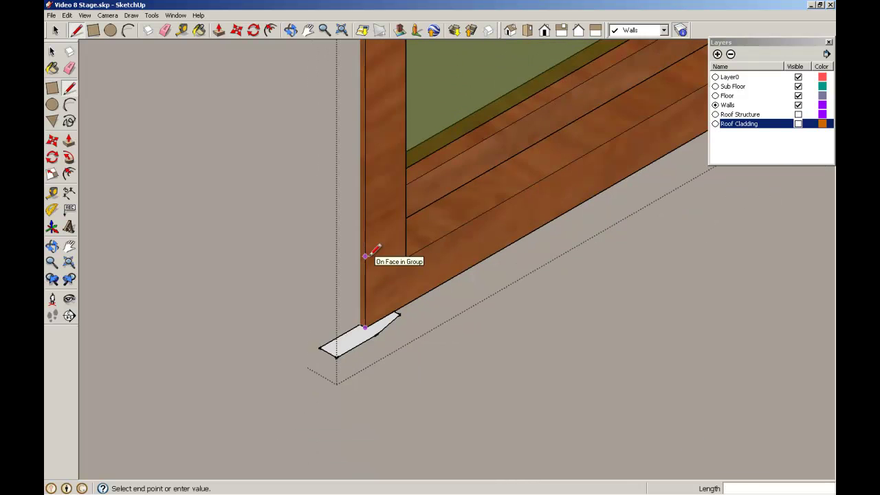
{"action": "scroll", "coordinate": [382, 99], "scroll_direction": "up", "scroll_amount": 5}
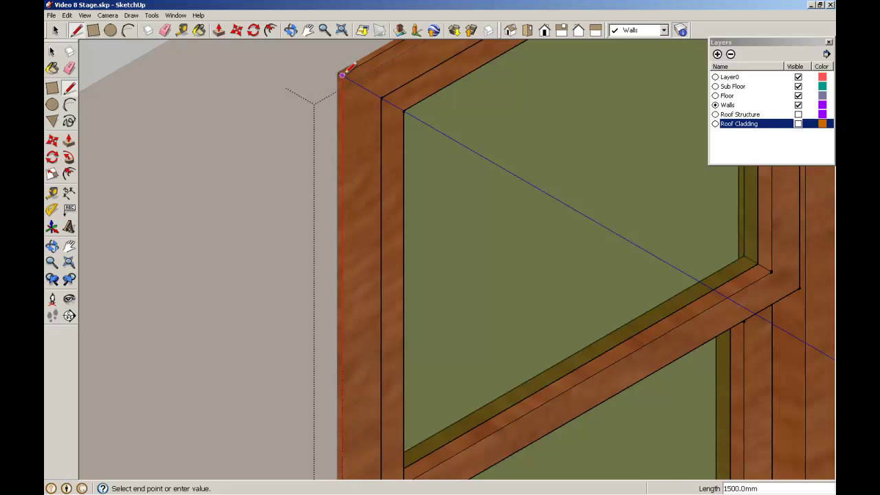
{"action": "scroll", "coordinate": [378, 92], "scroll_direction": "down", "scroll_amount": 3}
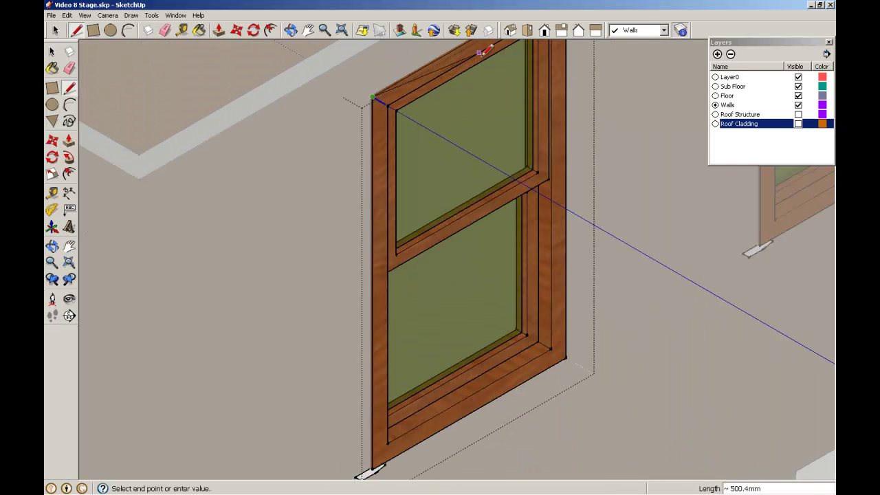
Continue the path line across the frame's top edge and down its right edge to the bottom right corner.
{"action": "middle_click_drag", "start_coordinate": [479, 51], "coordinate": [413, 128]}
{"action": "scroll", "coordinate": [511, 105], "scroll_direction": "up", "scroll_amount": 3}
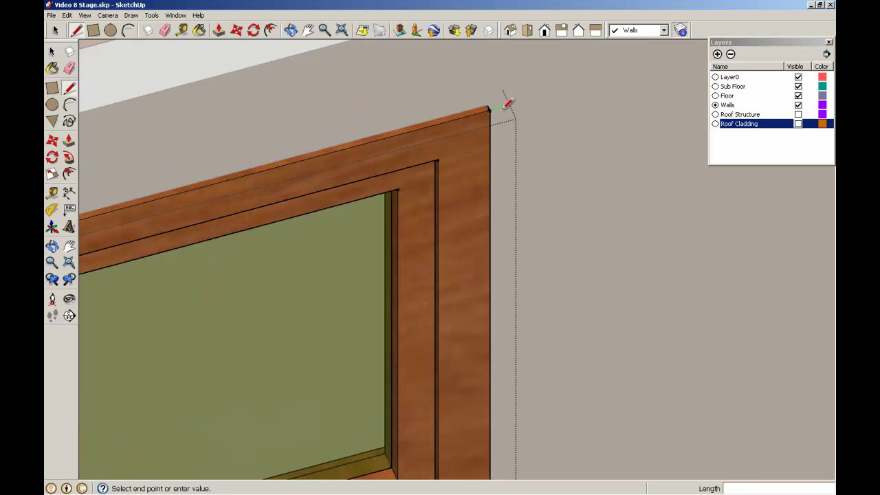
{"action": "left_click", "coordinate": [489, 109]}
{"action": "scroll", "coordinate": [498, 268], "scroll_direction": "down", "scroll_amount": 5}
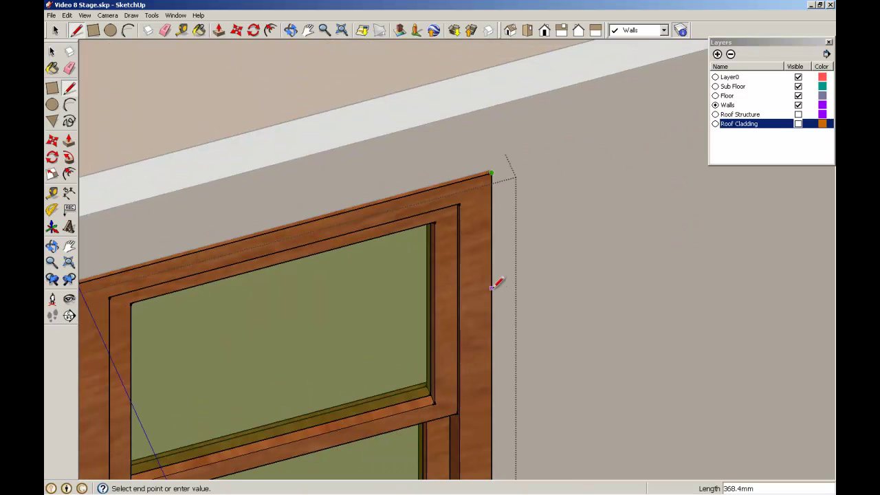
{"action": "middle_click_drag", "start_coordinate": [520, 374], "coordinate": [336, 220]}
{"action": "scroll", "coordinate": [330, 364], "scroll_direction": "up", "scroll_amount": 6}
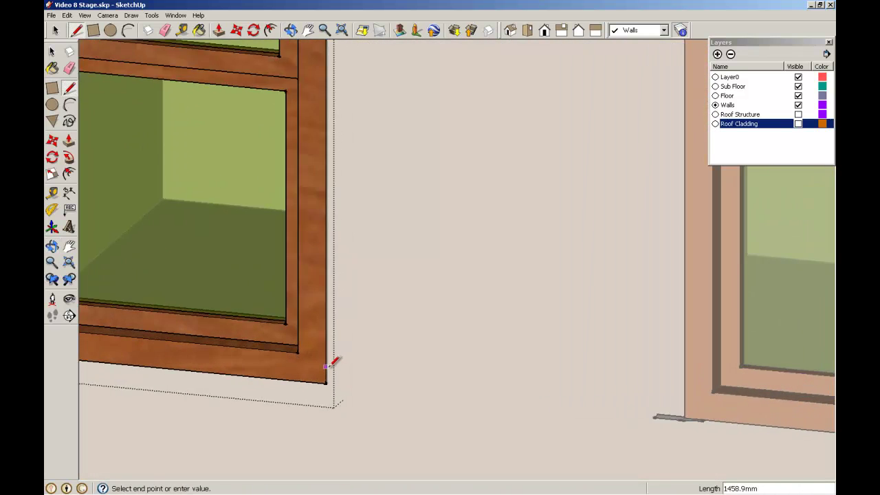
{"action": "left_click", "coordinate": [330, 409]}
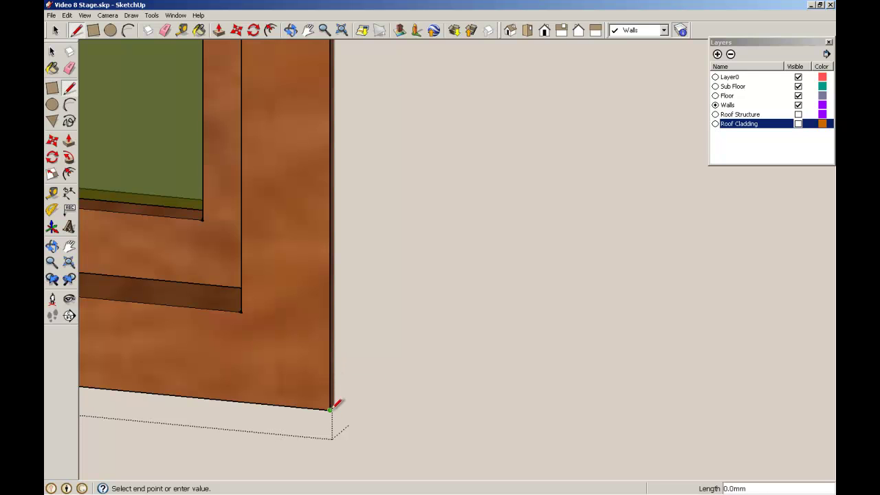
{"action": "left_click", "coordinate": [53, 52]}
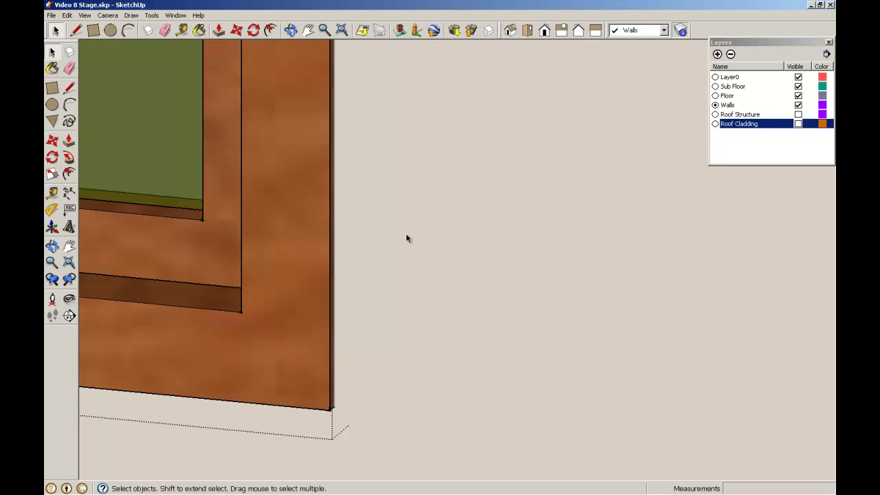
{"action": "scroll", "coordinate": [407, 238], "scroll_direction": "down", "scroll_amount": 6}
{"action": "middle_click_drag", "start_coordinate": [406, 238], "coordinate": [557, 316]}
{"action": "scroll", "coordinate": [639, 356], "scroll_direction": "up", "scroll_amount": 1}
{"action": "scroll", "coordinate": [639, 356], "scroll_direction": "up", "scroll_amount": 1}
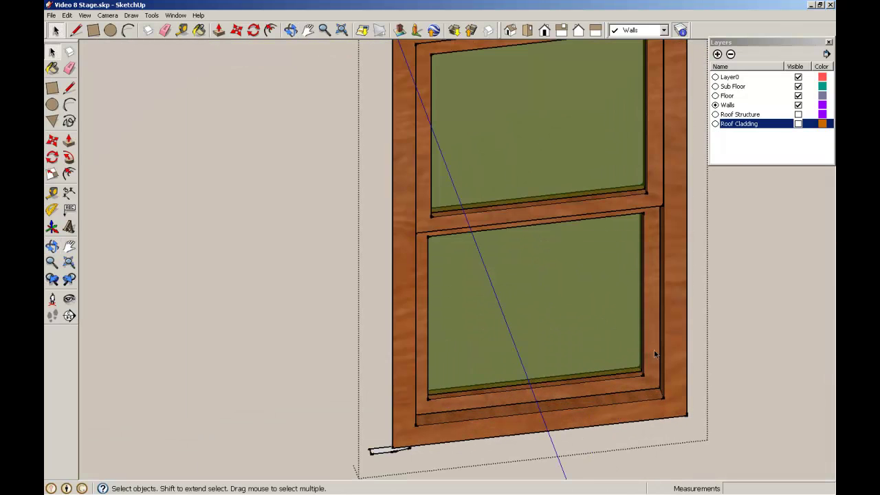
{"action": "scroll", "coordinate": [653, 354], "scroll_direction": "up", "scroll_amount": 1}
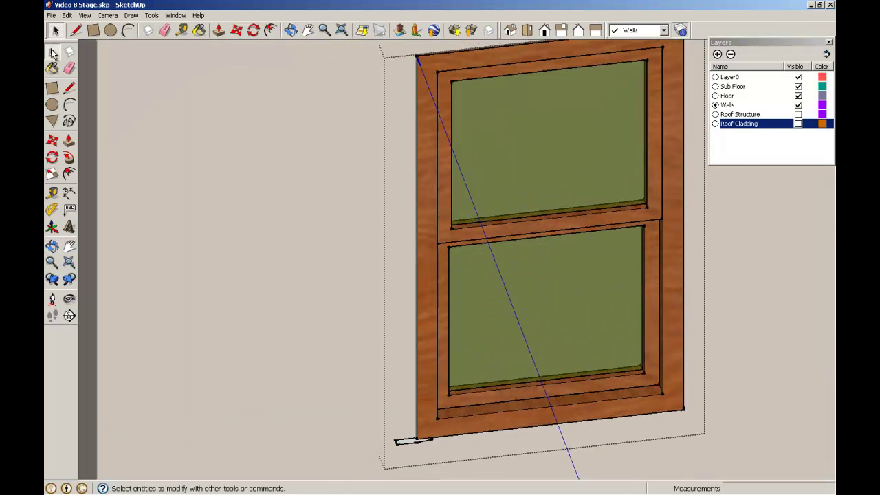
{"action": "left_click", "coordinate": [684, 304]}
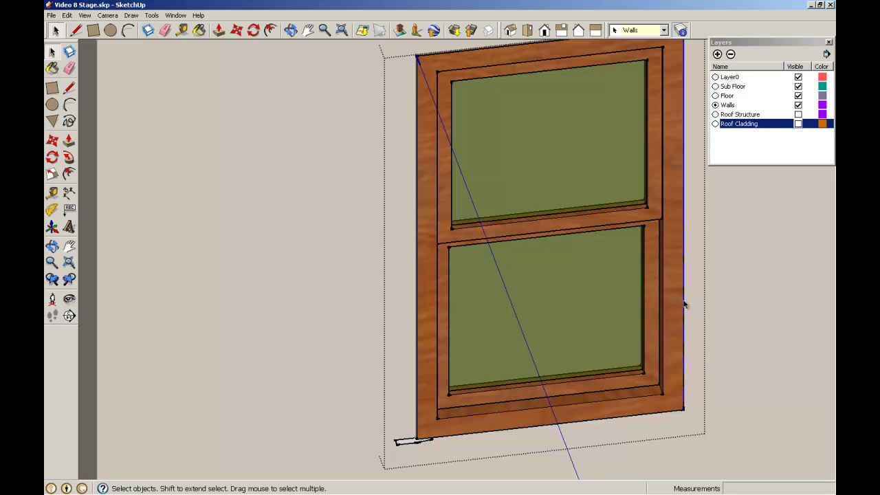
{"action": "left_click", "coordinate": [429, 54], "text": "shift"}
{"action": "double_click", "coordinate": [417, 210]}
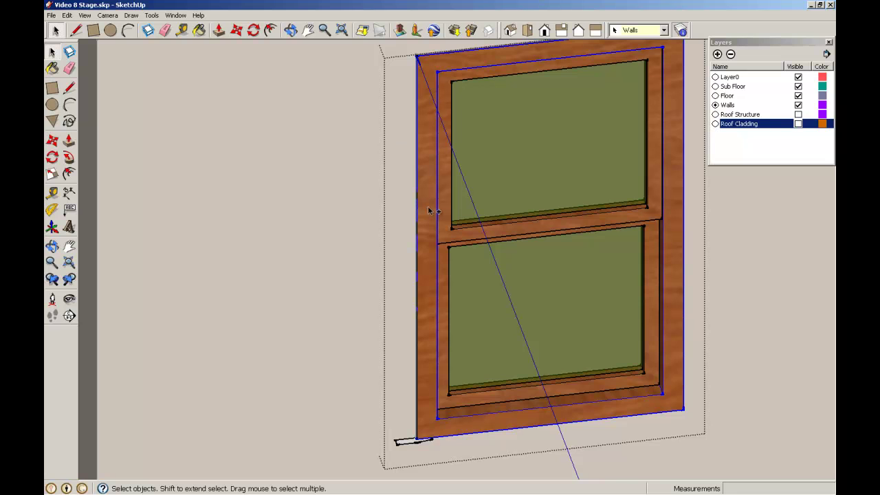
{"action": "double_click", "coordinate": [440, 218], "text": "shift"}
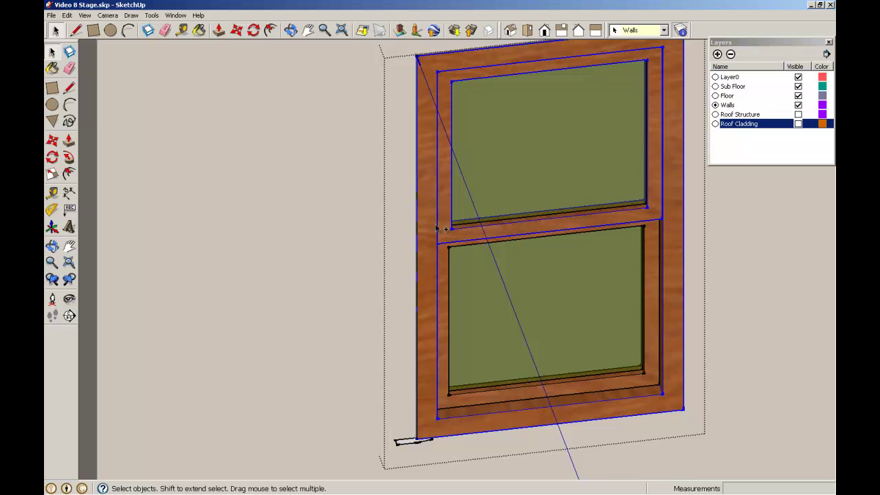
{"action": "left_click", "coordinate": [480, 451]}
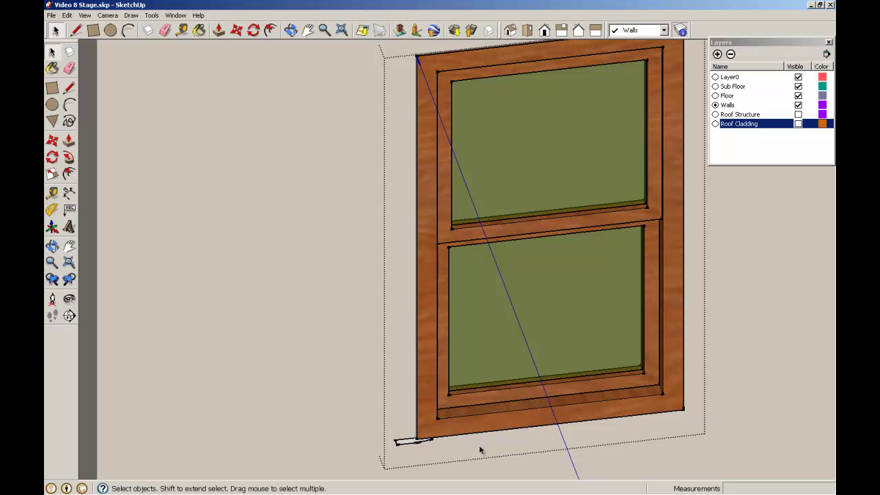
Select the path lines on the frame's left, right and top edges and extrude the trim profile along them with Follow Me.
{"action": "left_click", "coordinate": [417, 425]}
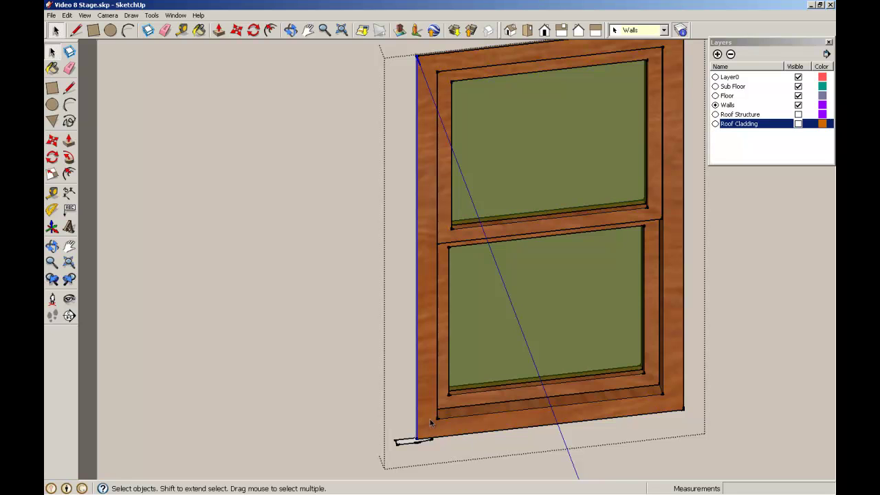
{"action": "left_click", "coordinate": [682, 401], "text": "shift"}
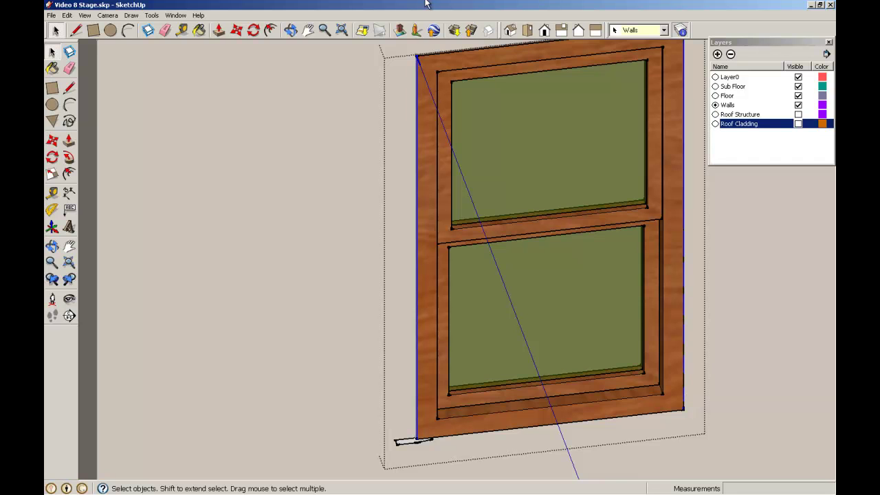
{"action": "left_click", "coordinate": [428, 60], "text": "shift"}
{"action": "scroll", "coordinate": [411, 453], "scroll_direction": "up", "scroll_amount": 5}
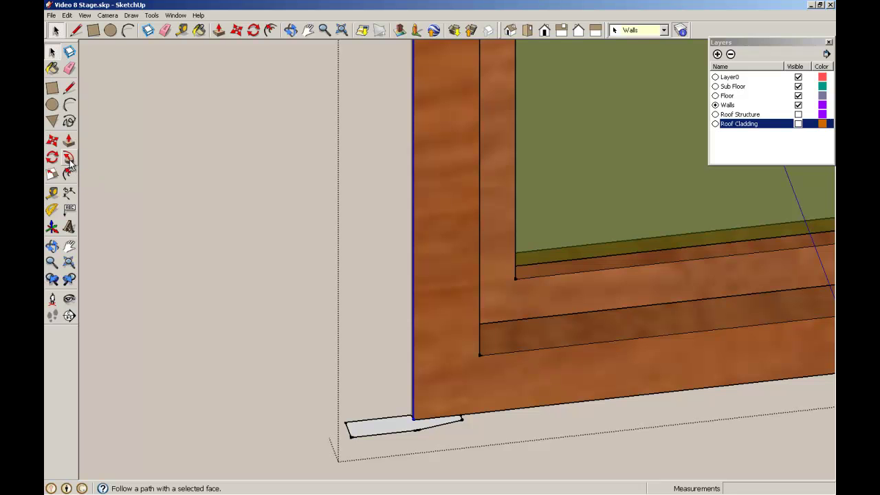
{"action": "left_click", "coordinate": [69, 159]}
{"action": "left_click", "coordinate": [383, 434]}
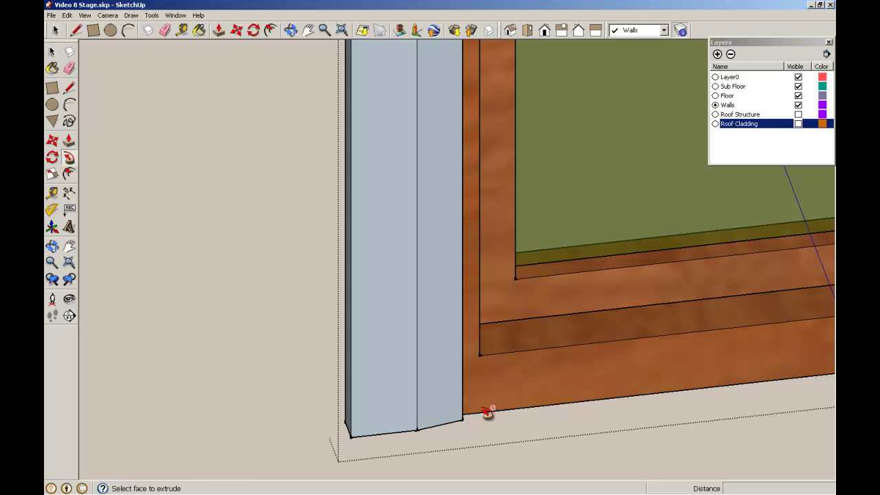
Draw a 70 mm by 30 mm sill profile below the left trim's bottom end, projecting outward from the trim's back corner.
{"action": "scroll", "coordinate": [505, 421], "scroll_direction": "down", "scroll_amount": 3}
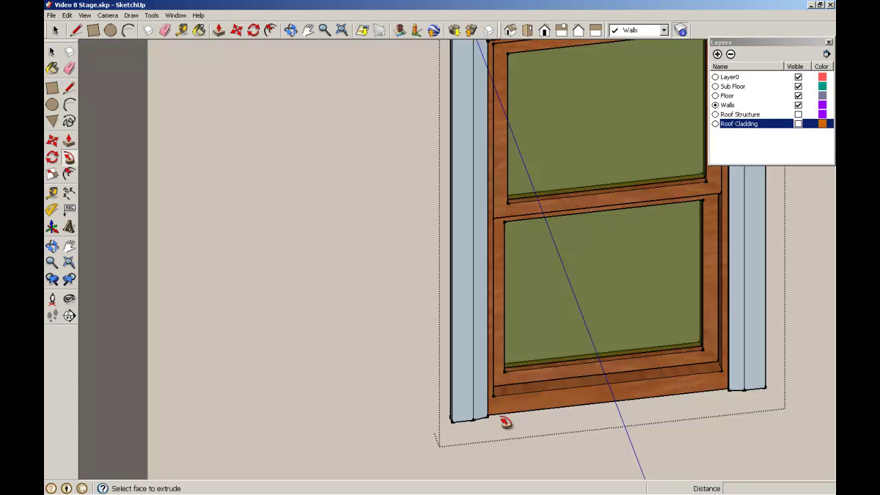
{"action": "scroll", "coordinate": [506, 419], "scroll_direction": "down", "scroll_amount": 3}
{"action": "scroll", "coordinate": [503, 411], "scroll_direction": "up", "scroll_amount": 1}
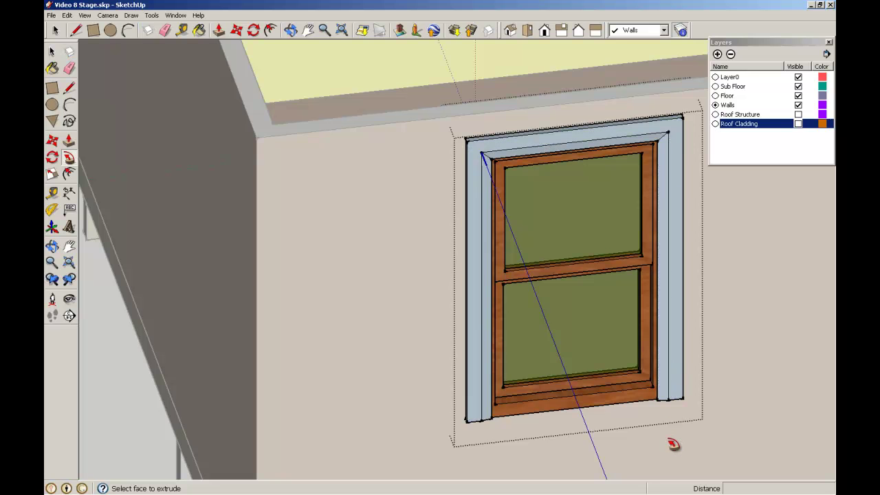
{"action": "scroll", "coordinate": [531, 438], "scroll_direction": "up", "scroll_amount": 4}
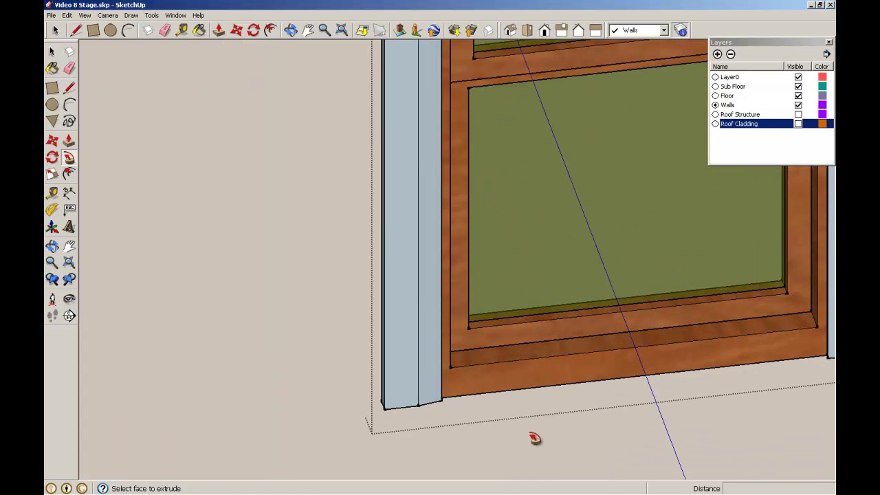
{"action": "left_click", "coordinate": [69, 88]}
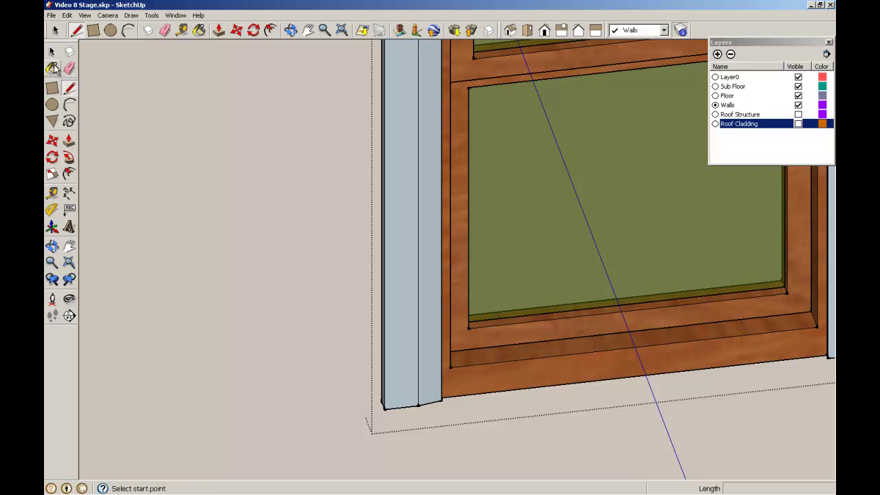
{"action": "middle_click_drag", "start_coordinate": [399, 417], "coordinate": [445, 391]}
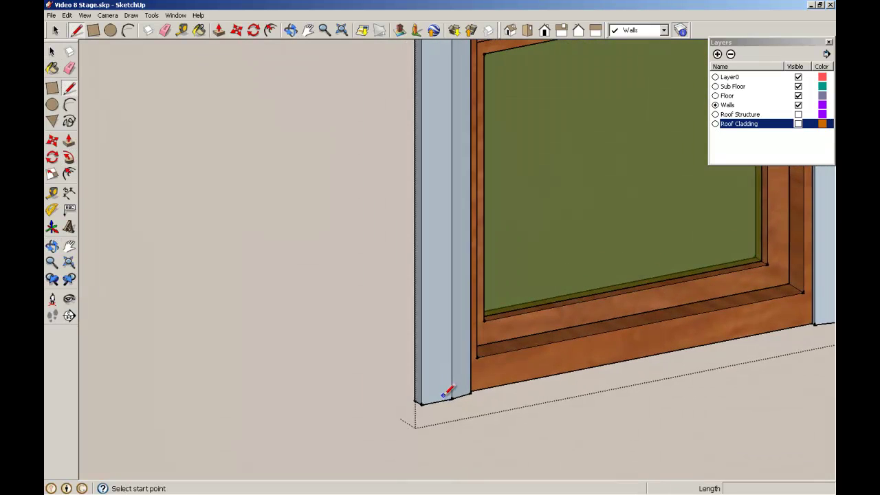
{"action": "scroll", "coordinate": [445, 392], "scroll_direction": "up", "scroll_amount": 3}
{"action": "left_click", "coordinate": [388, 417]}
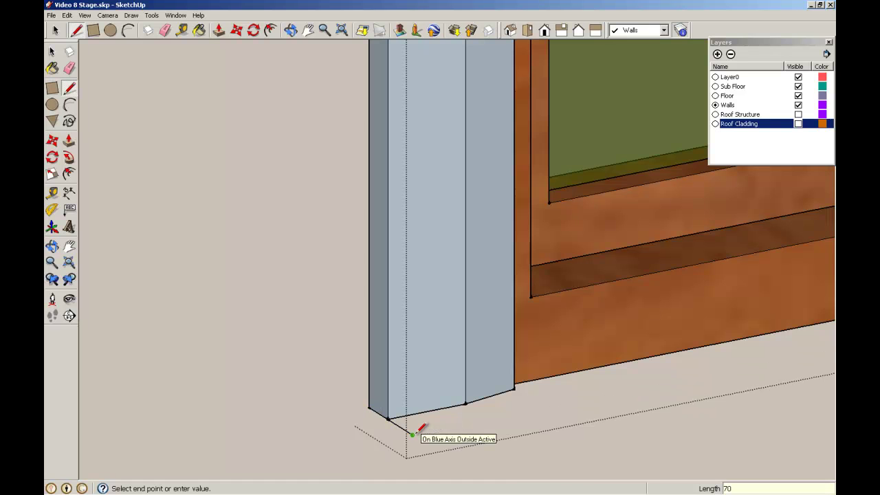
{"action": "left_click", "coordinate": [412, 434]}
{"action": "type", "text": "3"}
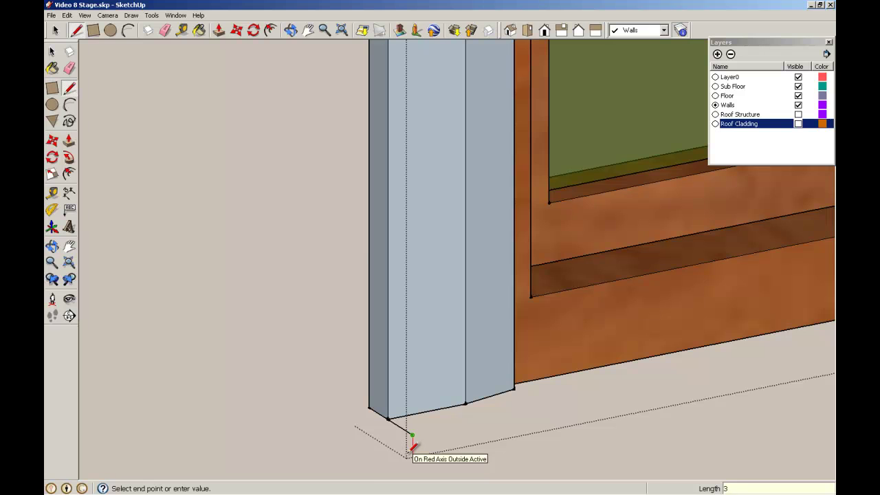
{"action": "type", "text": "0"}
{"action": "key", "text": "Return"}
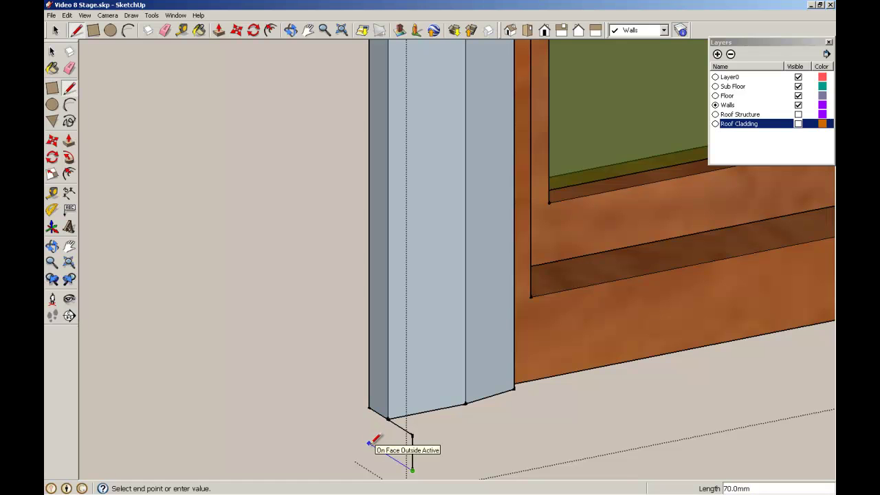
{"action": "left_click", "coordinate": [369, 444]}
{"action": "left_click", "coordinate": [369, 408]}
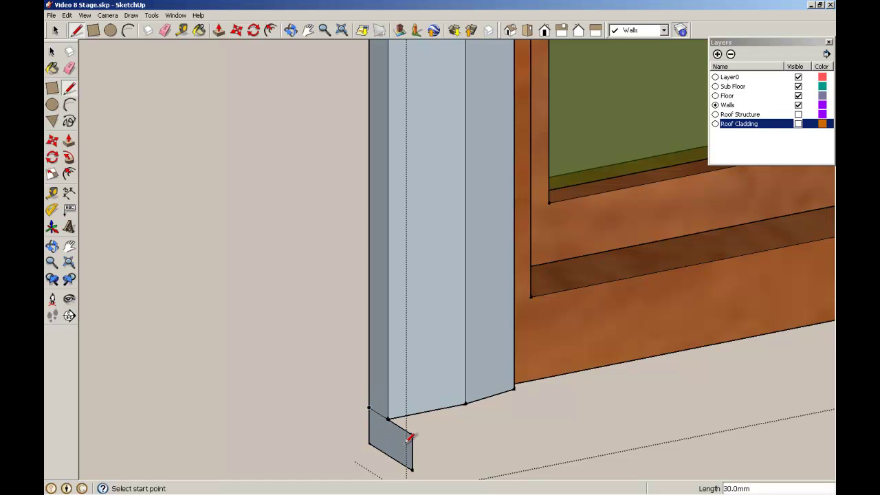
Bevel the sill profile with a diagonal from the trim's front corner to the outer end's midpoint and delete the leftover corner edges.
{"action": "left_click", "coordinate": [388, 418]}
{"action": "left_click", "coordinate": [413, 450]}
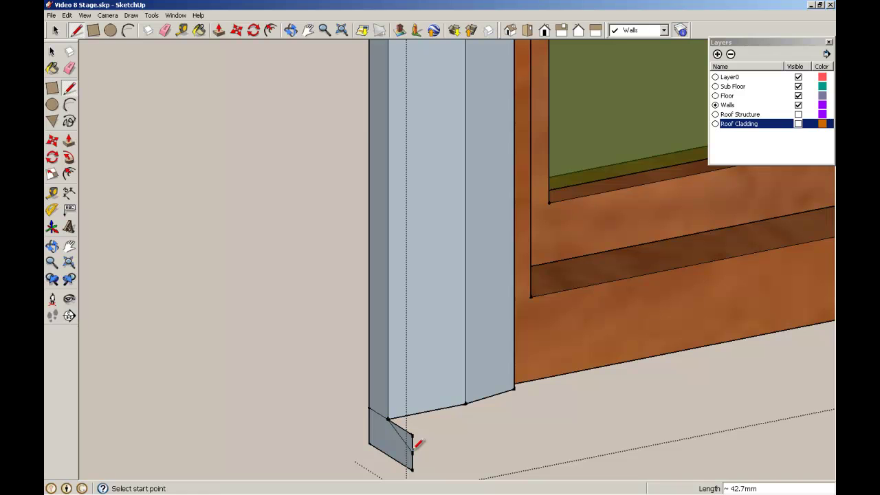
{"action": "left_click", "coordinate": [52, 52]}
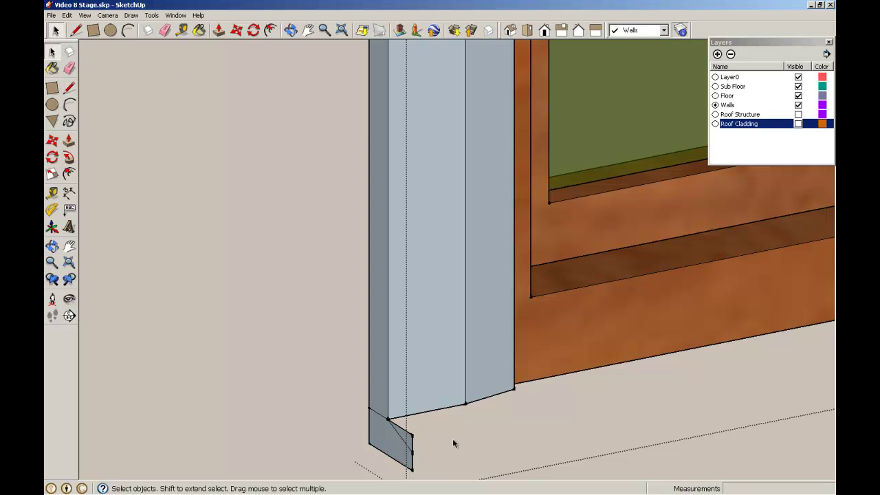
{"action": "left_click", "coordinate": [411, 436]}
{"action": "key", "text": "Delete"}
Push/Pull the sill profile 1040 mm along the window's underside to the right trim's outer edge.
{"action": "left_click", "coordinate": [68, 143]}
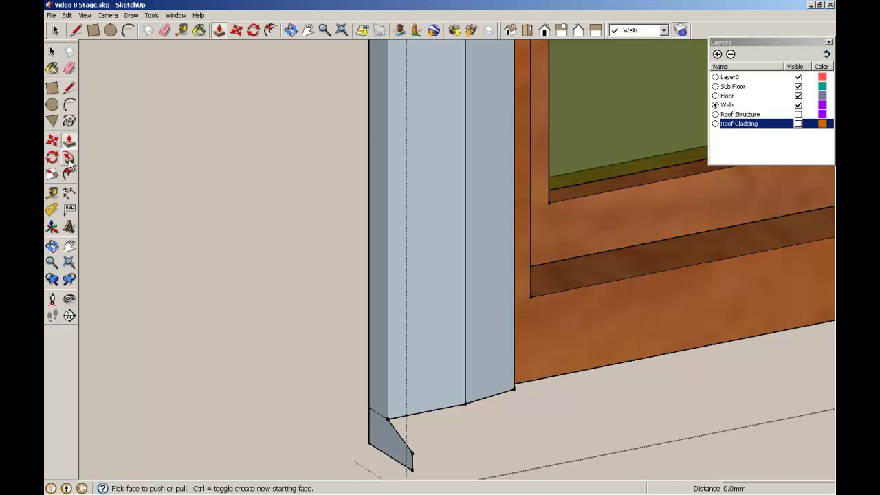
{"action": "left_click", "coordinate": [389, 435]}
{"action": "scroll", "coordinate": [543, 420], "scroll_direction": "down", "scroll_amount": 5}
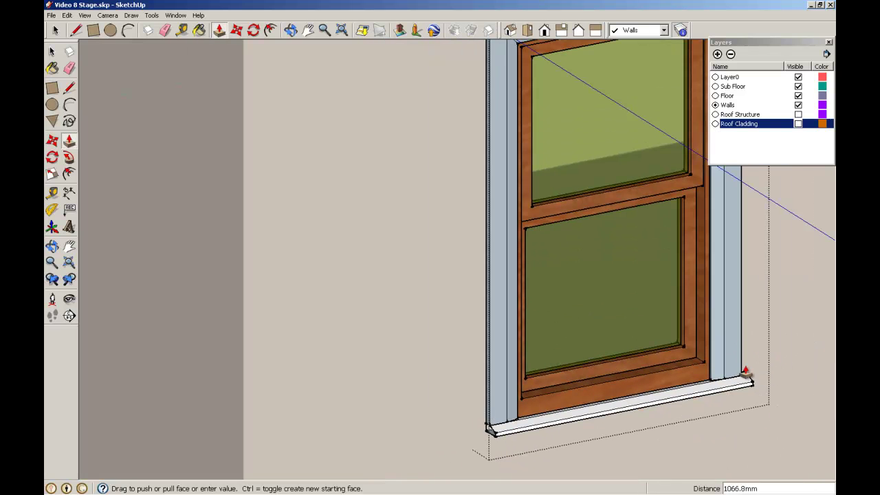
{"action": "scroll", "coordinate": [734, 402], "scroll_direction": "up", "scroll_amount": 3}
{"action": "scroll", "coordinate": [737, 378], "scroll_direction": "up", "scroll_amount": 2}
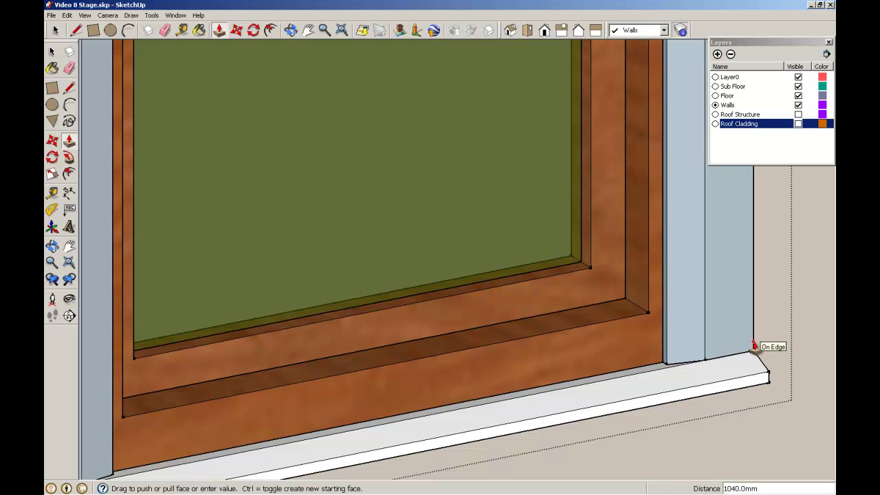
{"action": "left_click", "coordinate": [754, 346]}
{"action": "key", "text": "space"}
Close the sill's open left end with a 30 mm line between the trim's back and front bottom corners.
{"action": "scroll", "coordinate": [220, 318], "scroll_direction": "down", "scroll_amount": 4}
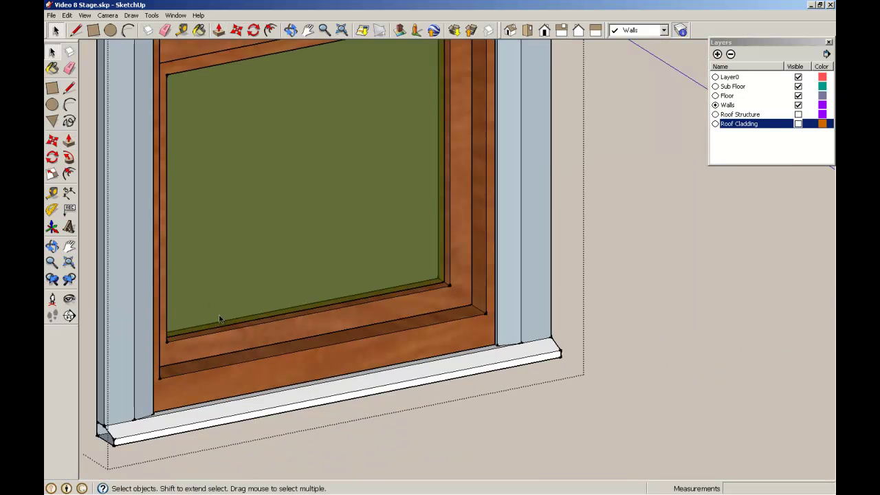
{"action": "middle_click_drag", "start_coordinate": [173, 413], "coordinate": [305, 393]}
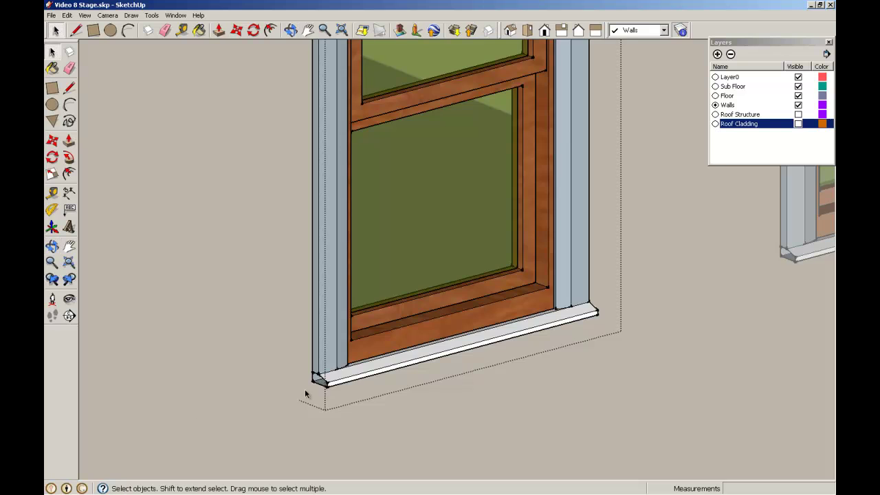
{"action": "scroll", "coordinate": [344, 370], "scroll_direction": "up", "scroll_amount": 4}
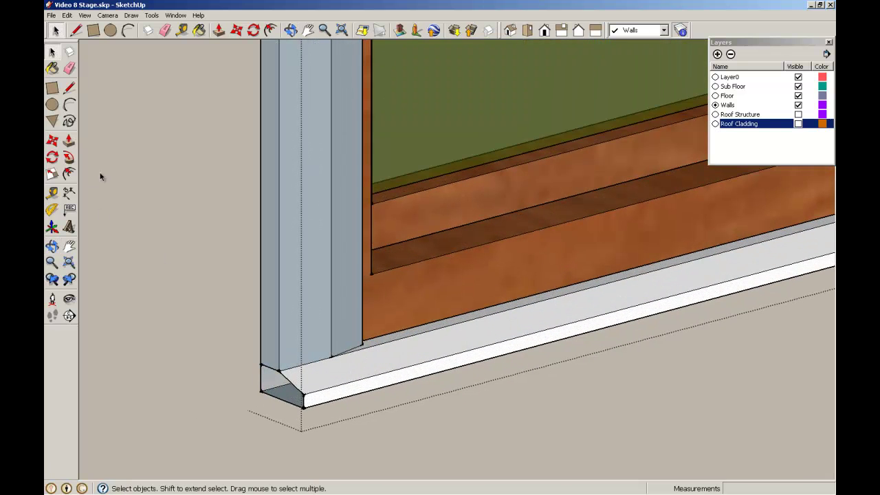
{"action": "left_click", "coordinate": [69, 88]}
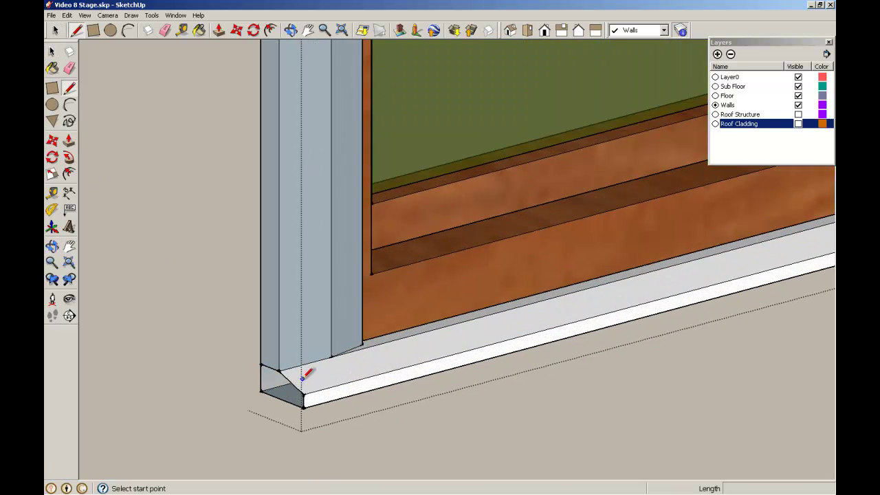
{"action": "left_click", "coordinate": [261, 363]}
{"action": "left_click", "coordinate": [279, 370]}
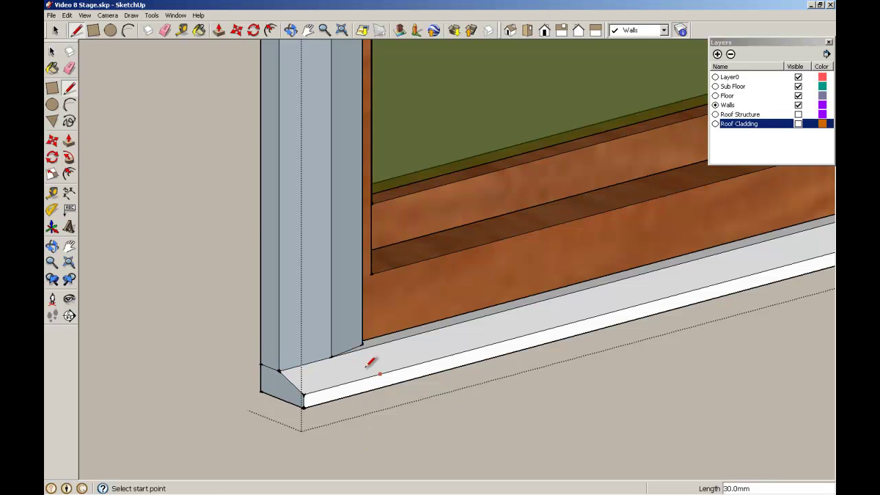
{"action": "left_click", "coordinate": [51, 51]}
Select the whole connected trim and sill and paint them with the Wood_Cherry_Original material.
{"action": "scroll", "coordinate": [172, 152], "scroll_direction": "down", "scroll_amount": 2}
{"action": "scroll", "coordinate": [173, 152], "scroll_direction": "down", "scroll_amount": 1}
{"action": "mouse_move", "coordinate": [497, 176]}
{"action": "middle_mouse_down"}
{"action": "mouse_move", "coordinate": [473, 227]}
{"action": "mouse_move", "coordinate": [473, 273]}
{"action": "mouse_move", "coordinate": [457, 259]}
{"action": "middle_mouse_up"}
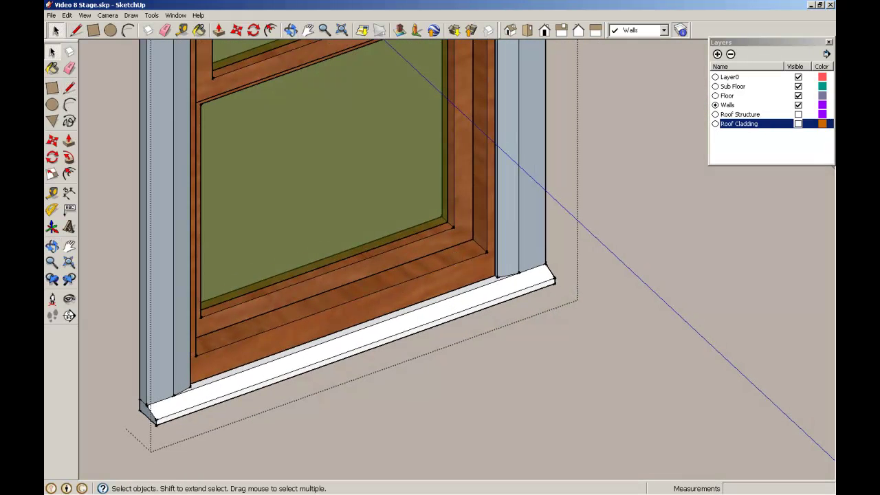
{"action": "triple_click", "coordinate": [162, 108]}
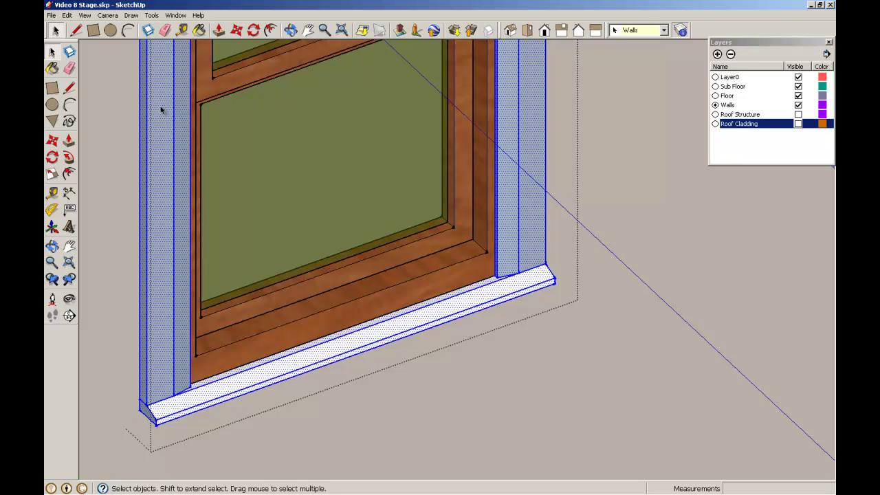
{"action": "left_click", "coordinate": [52, 68]}
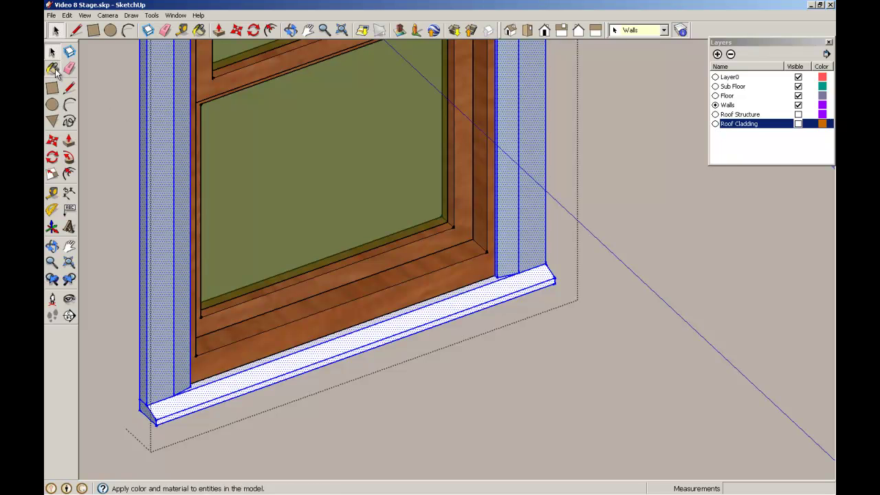
{"action": "left_click", "coordinate": [806, 148]}
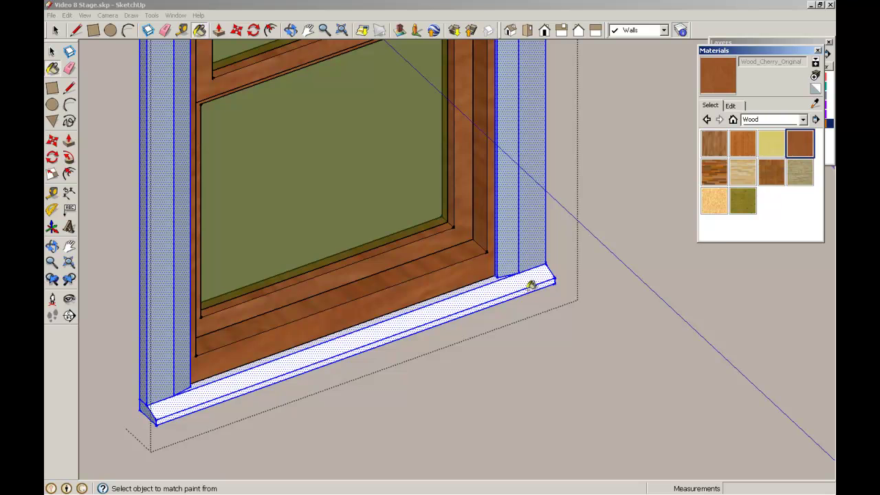
{"action": "left_click", "coordinate": [521, 283]}
{"action": "left_click", "coordinate": [518, 255]}
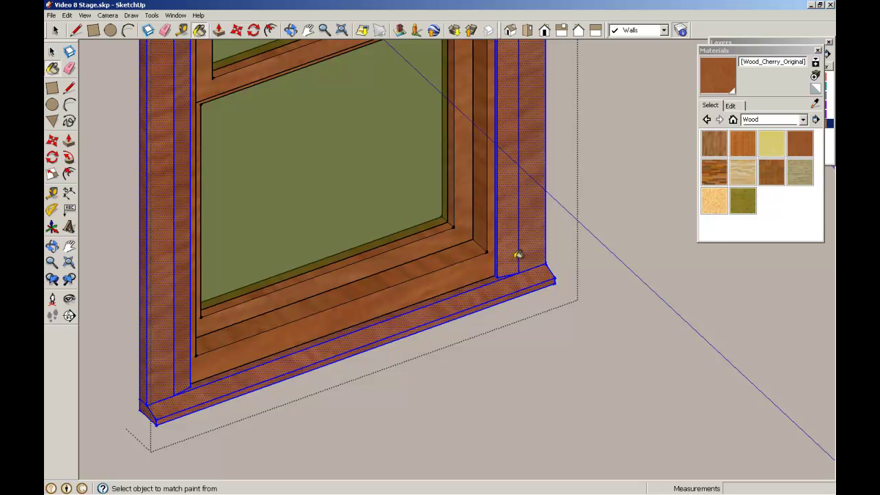
Deselect the painted trim and sill and close the window component for editing.
{"action": "left_click", "coordinate": [52, 52]}
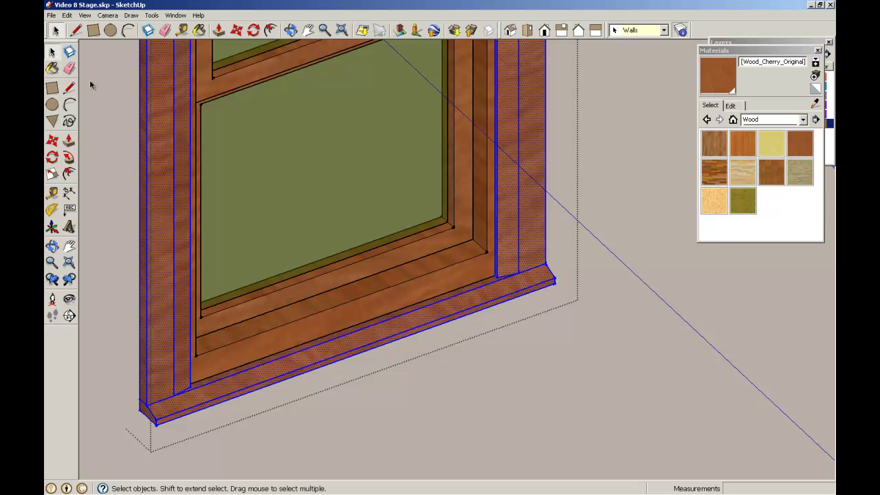
{"action": "left_click", "coordinate": [115, 105]}
{"action": "scroll", "coordinate": [116, 106], "scroll_direction": "down", "scroll_amount": 5}
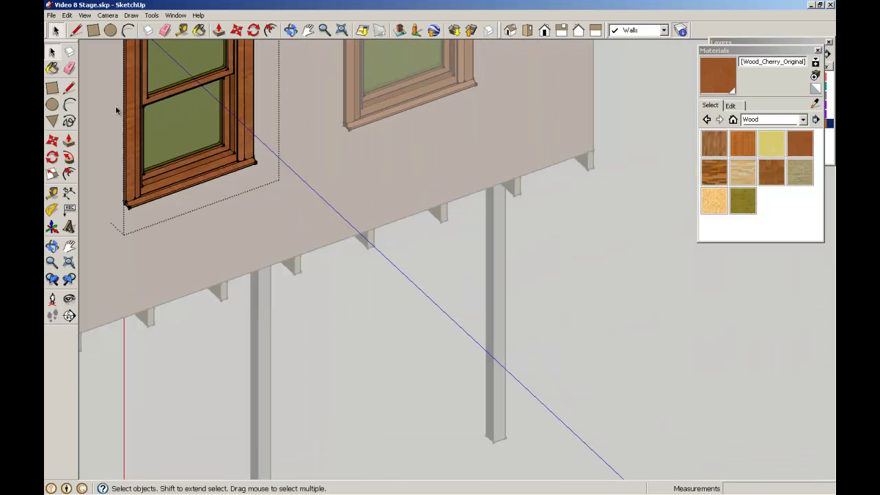
{"action": "left_click", "coordinate": [542, 264]}
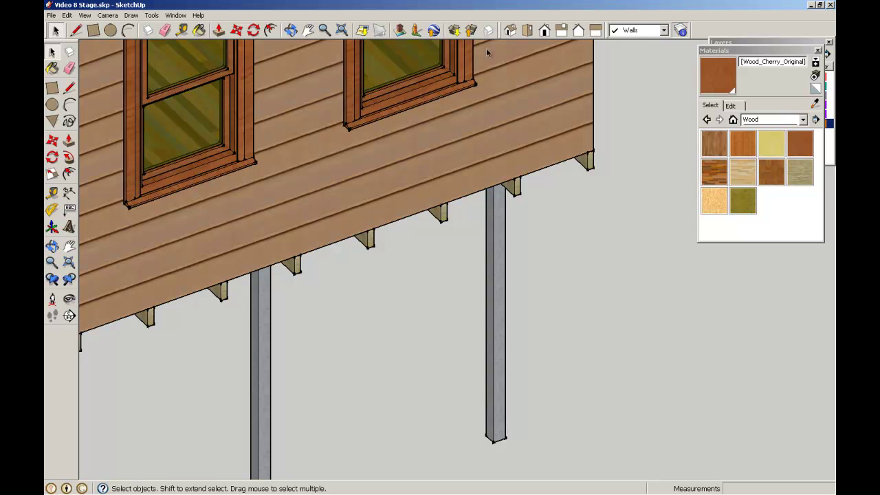
Show the whole house in the isometric view and examine the trim and sills on both windows of the side wall.
{"action": "left_click", "coordinate": [512, 29]}
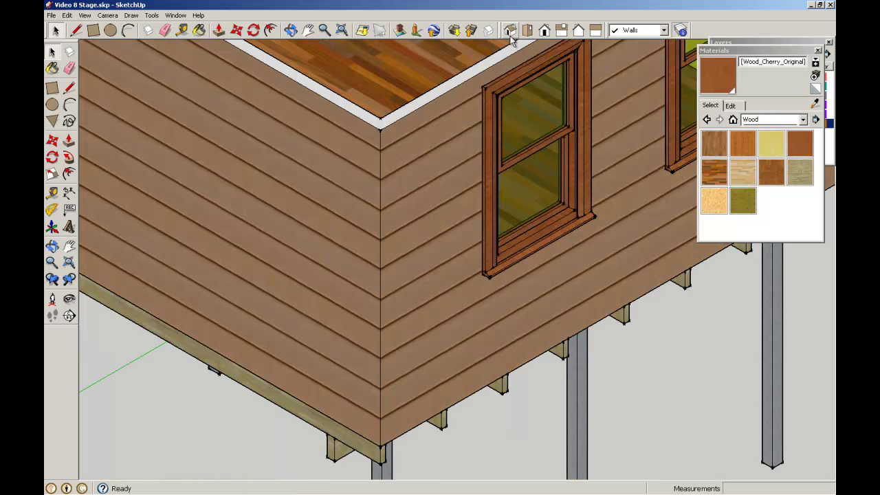
{"action": "left_click", "coordinate": [341, 30]}
{"action": "scroll", "coordinate": [608, 240], "scroll_direction": "up", "scroll_amount": 5}
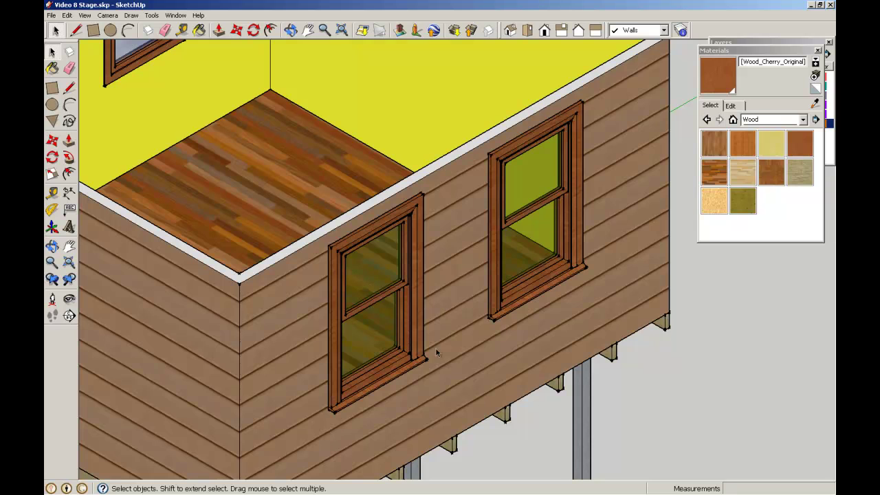
{"action": "middle_click_drag", "start_coordinate": [435, 348], "coordinate": [424, 263]}
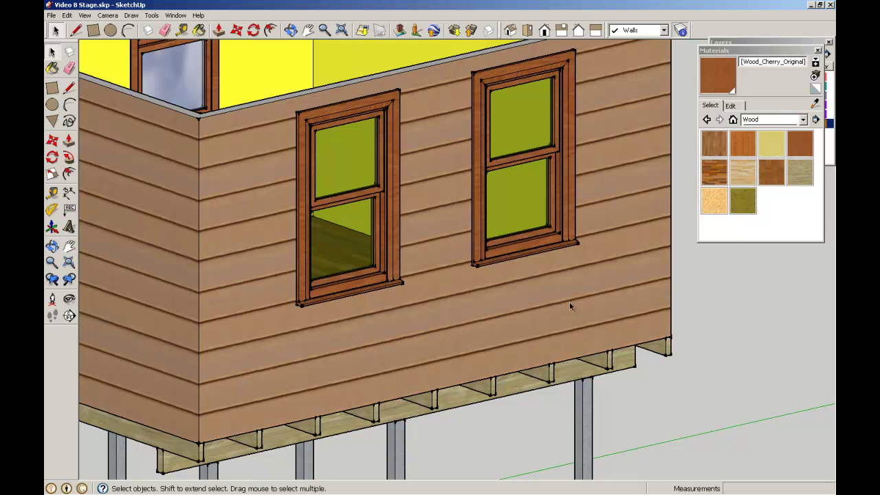